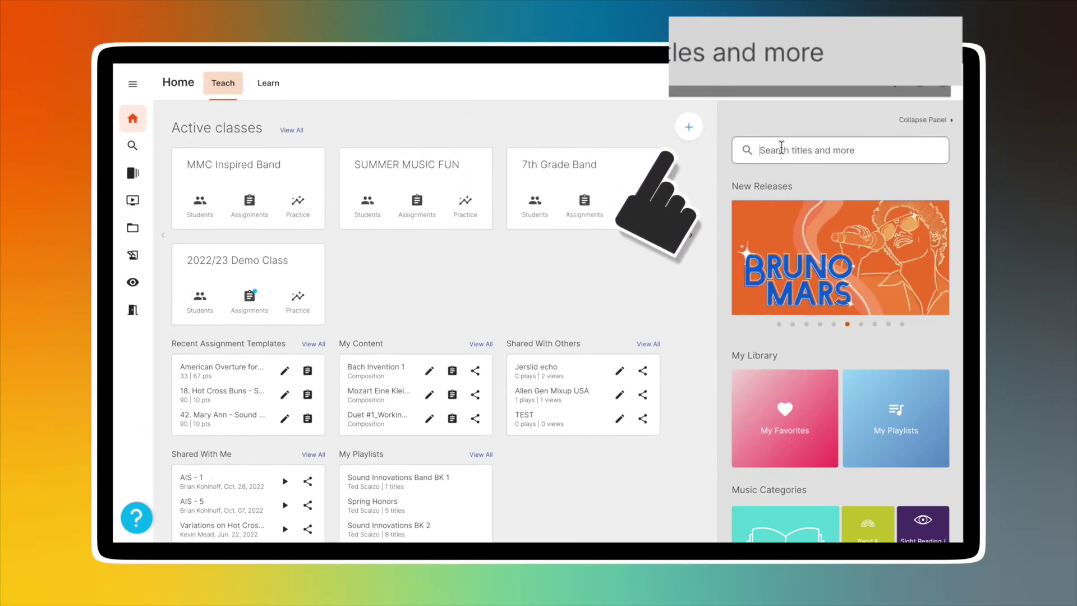
Browse the Free Selections category, then remove its category filter.
scroll(857, 328, "down", 1)
scroll(857, 331, "down", 4)
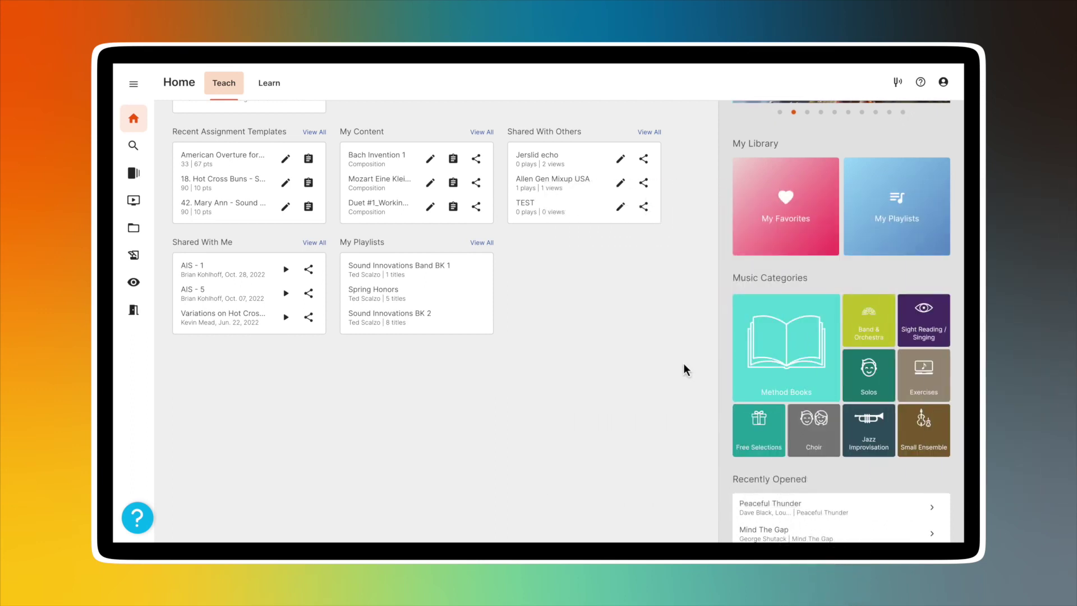
left_click(764, 436)
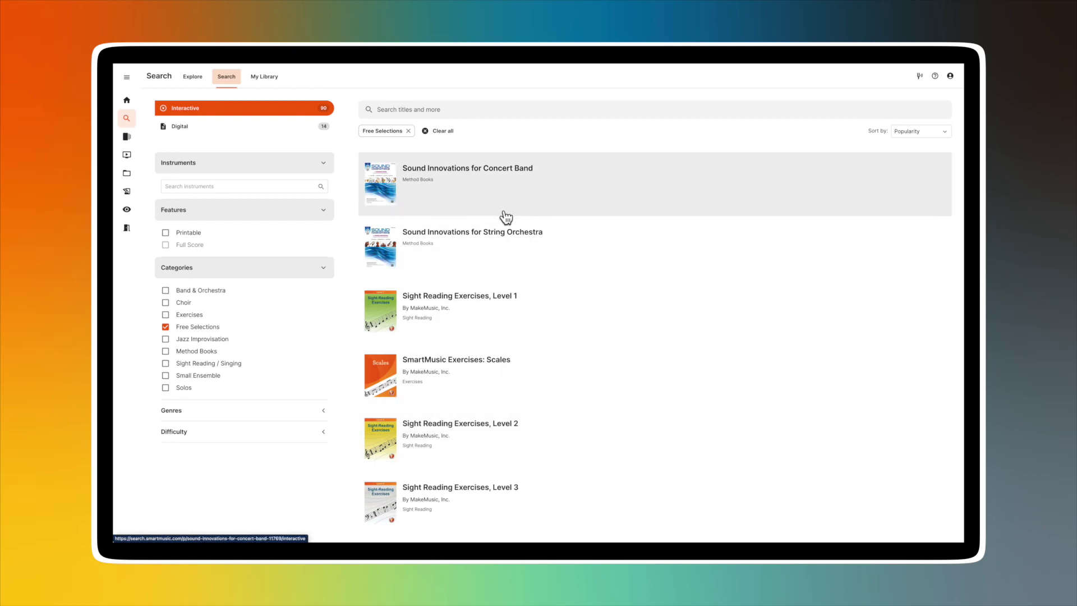
left_click(165, 326)
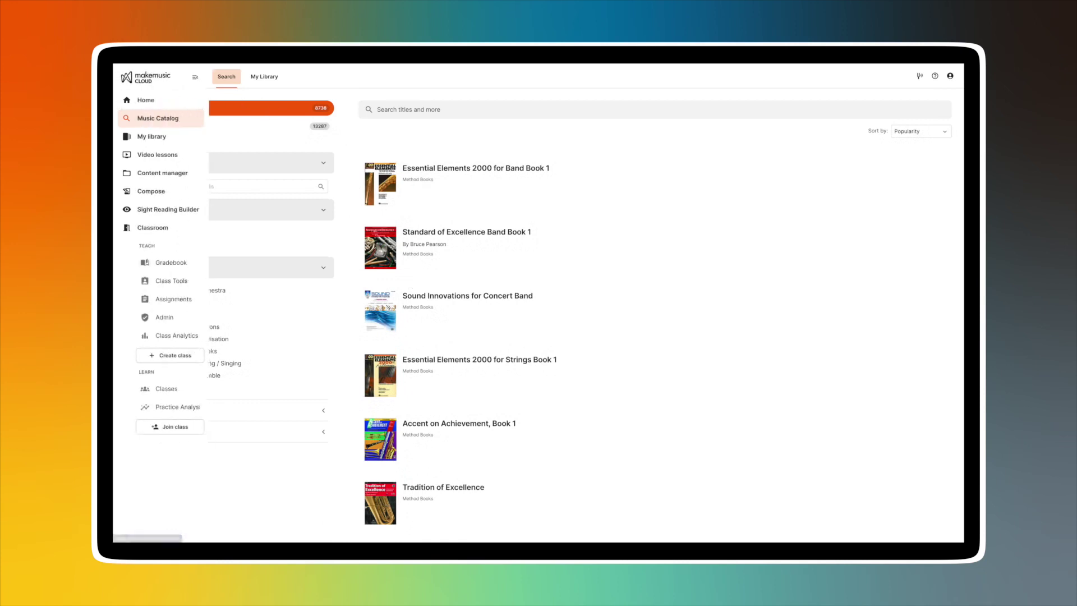
Return to the home dashboard and go to the Music Catalog.
left_click(135, 101)
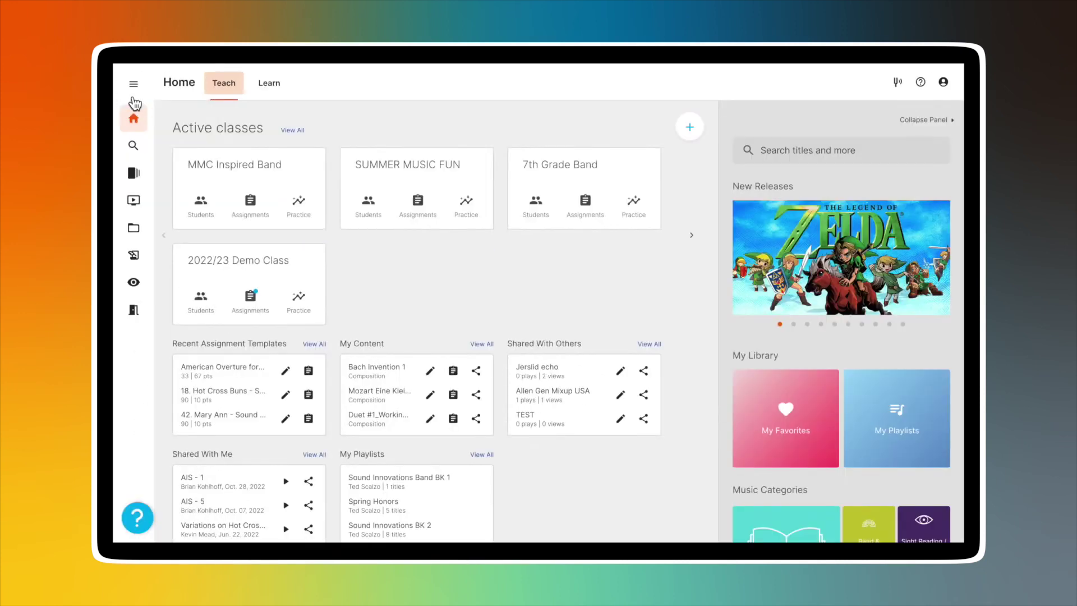
mouse_move(134, 109)
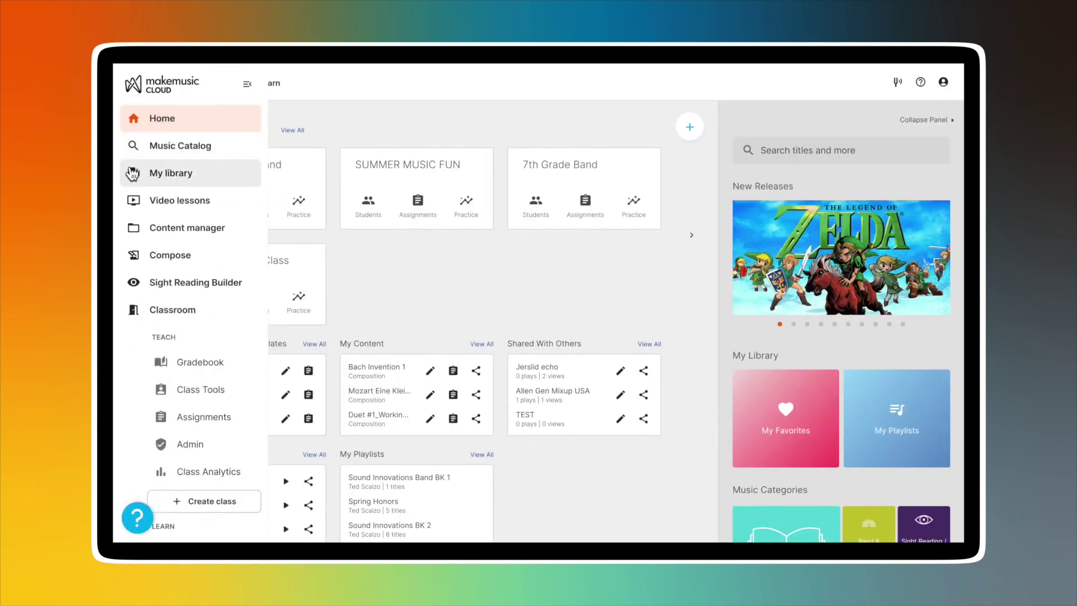
left_click(133, 148)
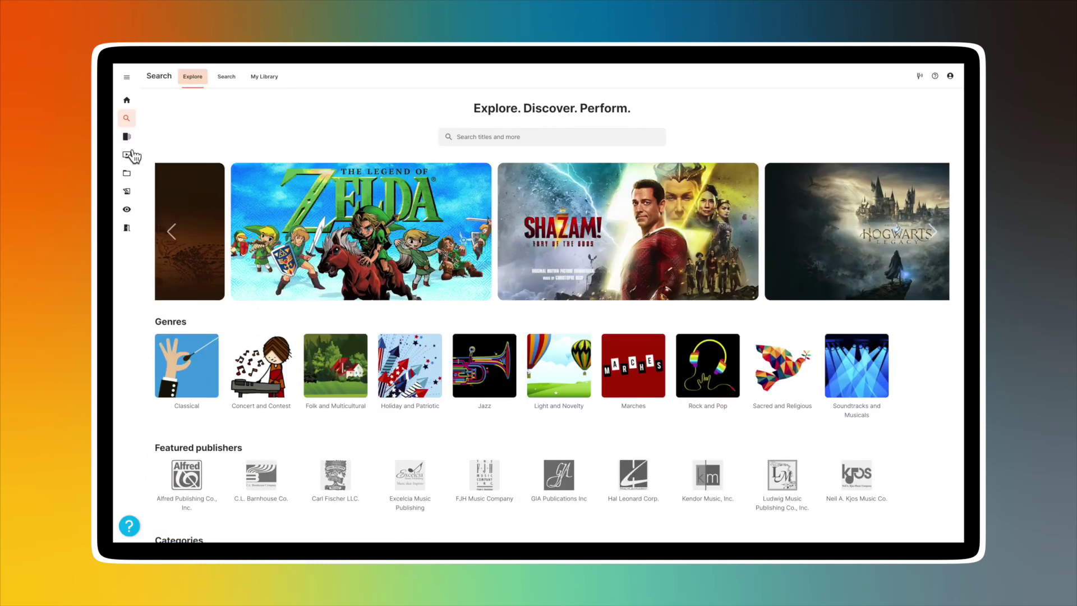
Browse the Band & Orchestra category from the Explore page's Categories.
scroll(274, 446, "down", 2)
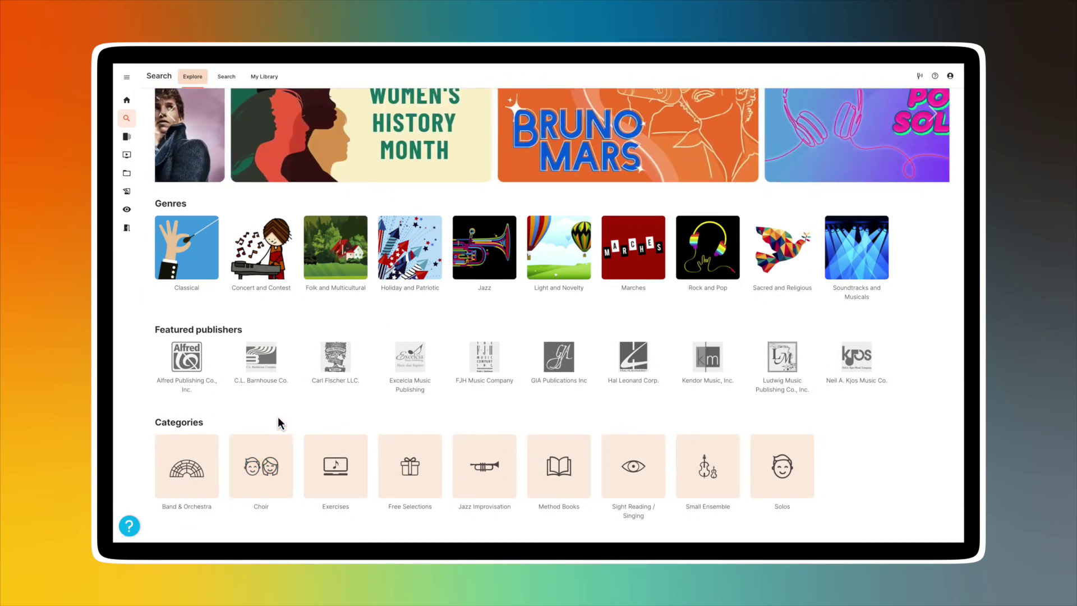
left_click(188, 464)
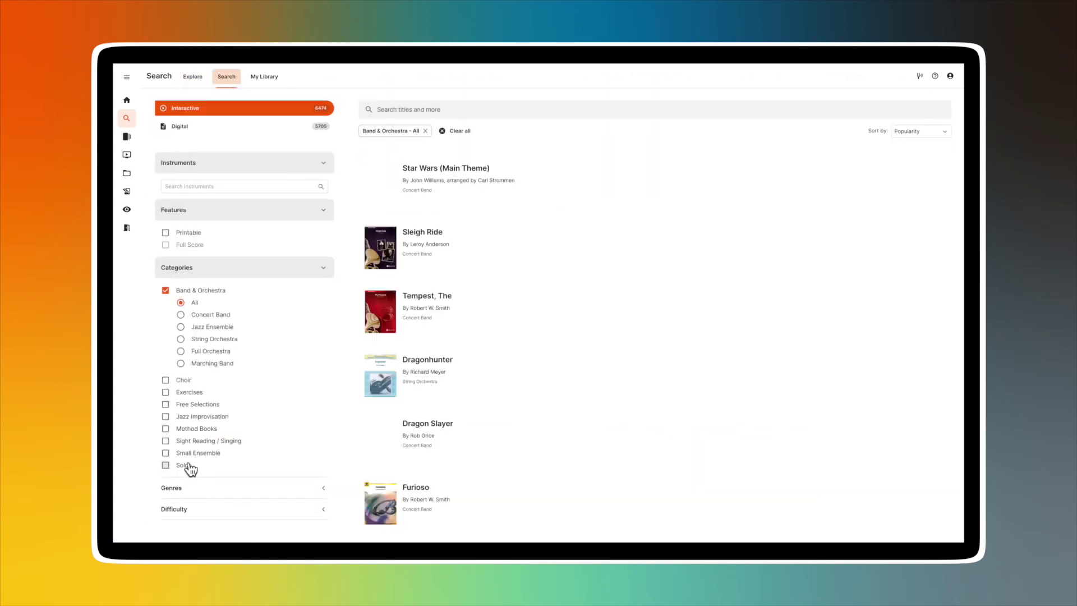
Drop the Band & Orchestra filter, collapse Categories and Features, and show only Digital titles.
left_click(165, 291)
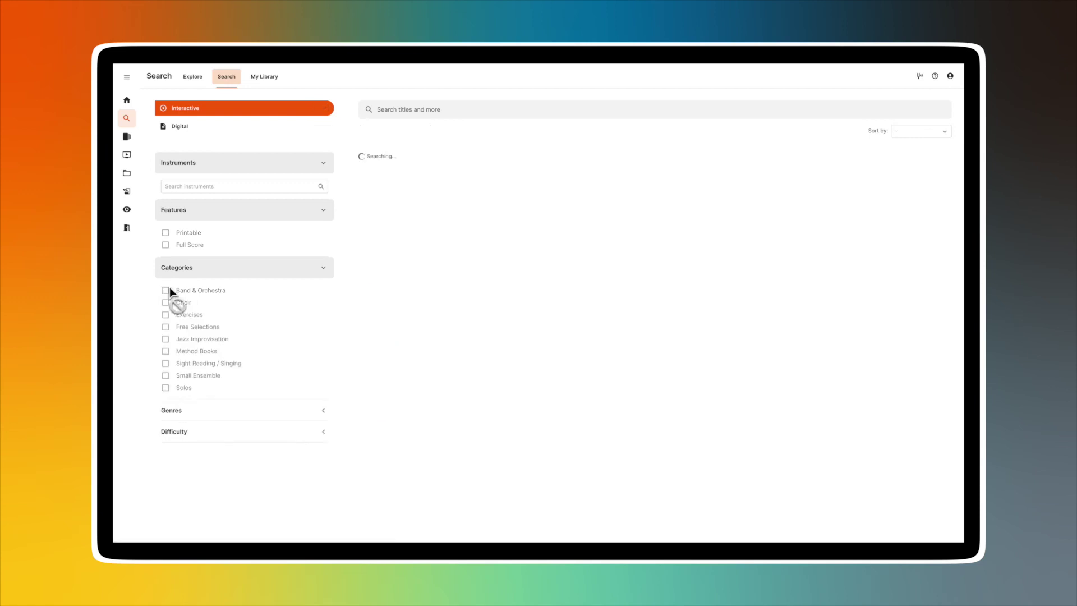
left_click(323, 269)
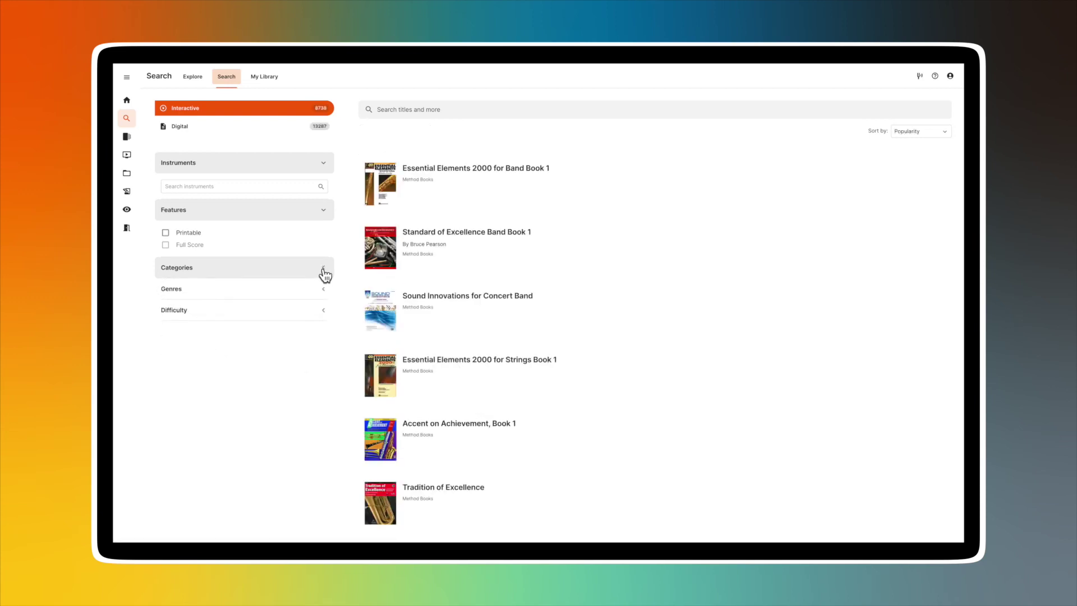
left_click(326, 211)
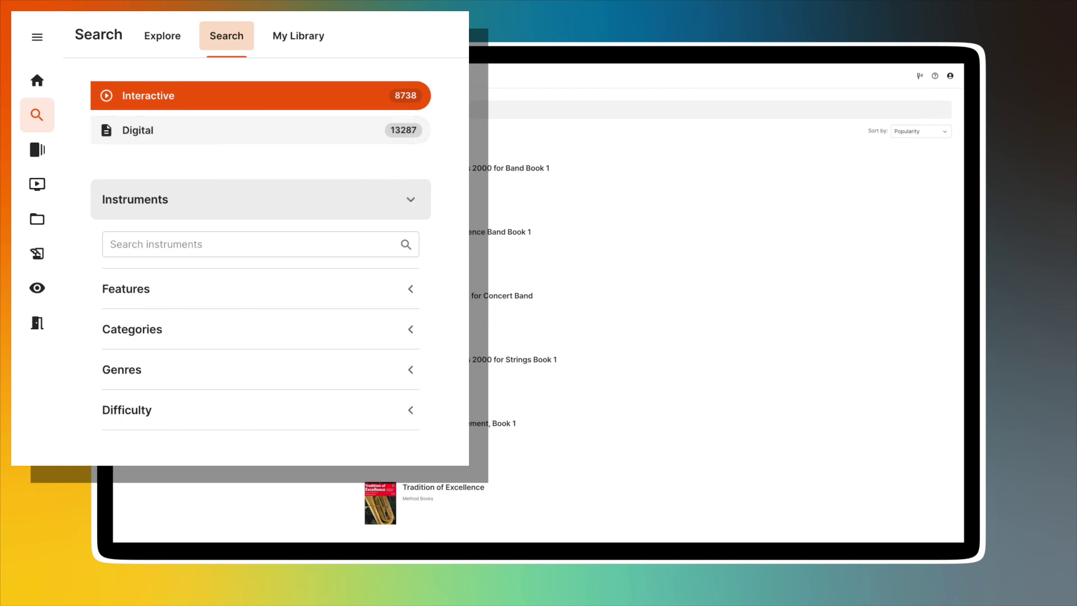
left_click(189, 131)
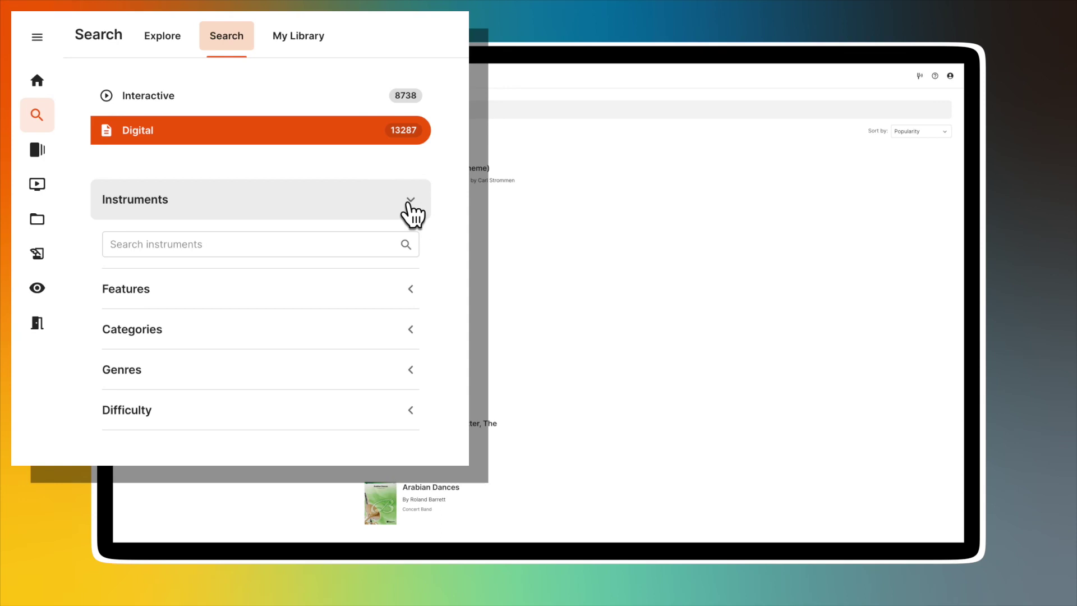
Search the instrument filter for Violin and expand the Features options.
left_click(351, 207)
left_click(253, 243)
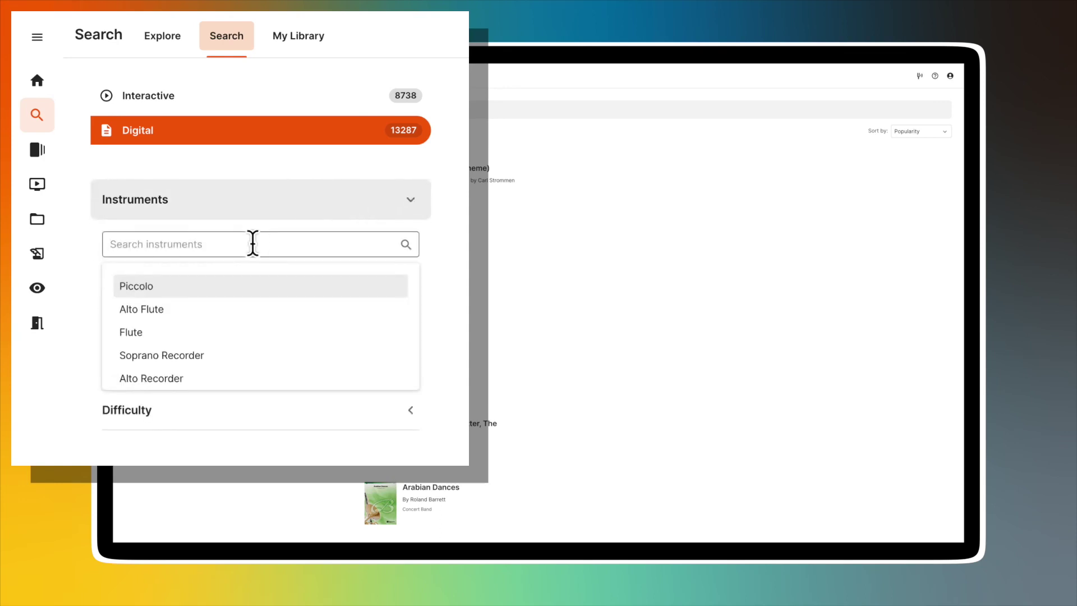
type("Violin")
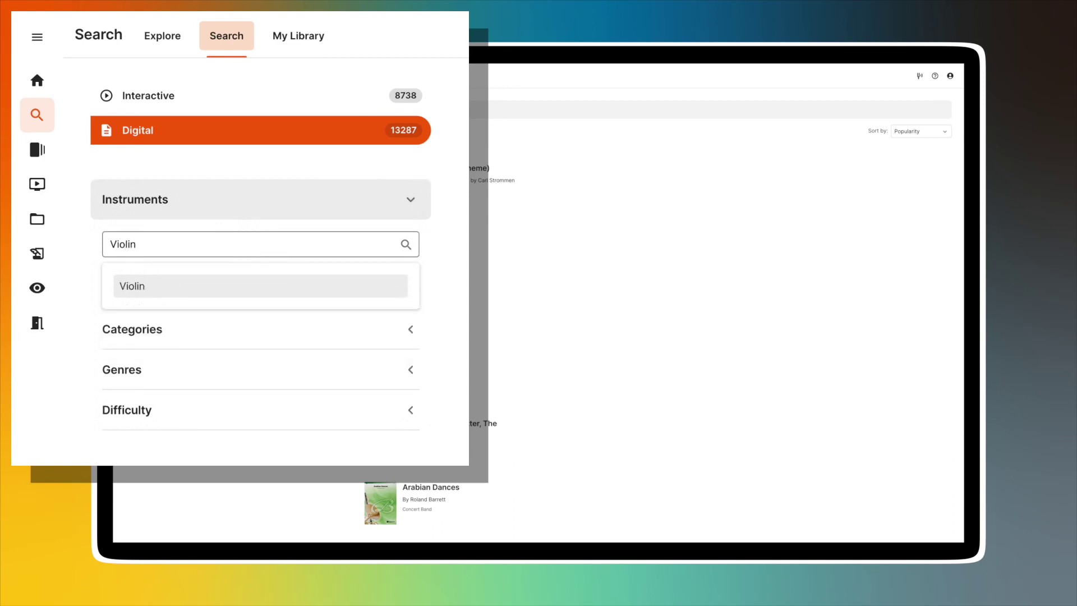
key("Return")
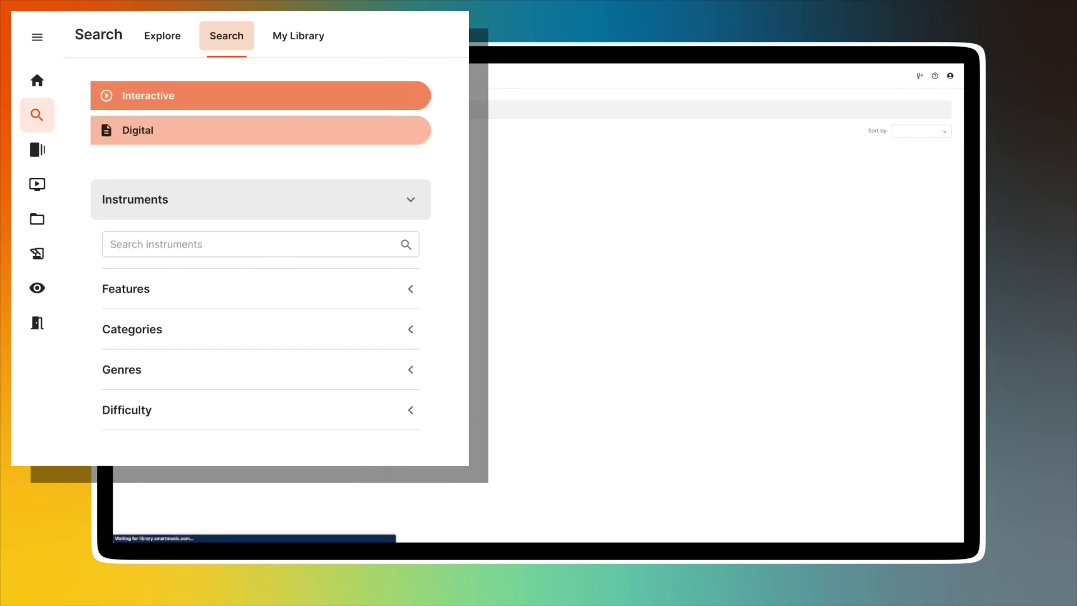
left_click(391, 295)
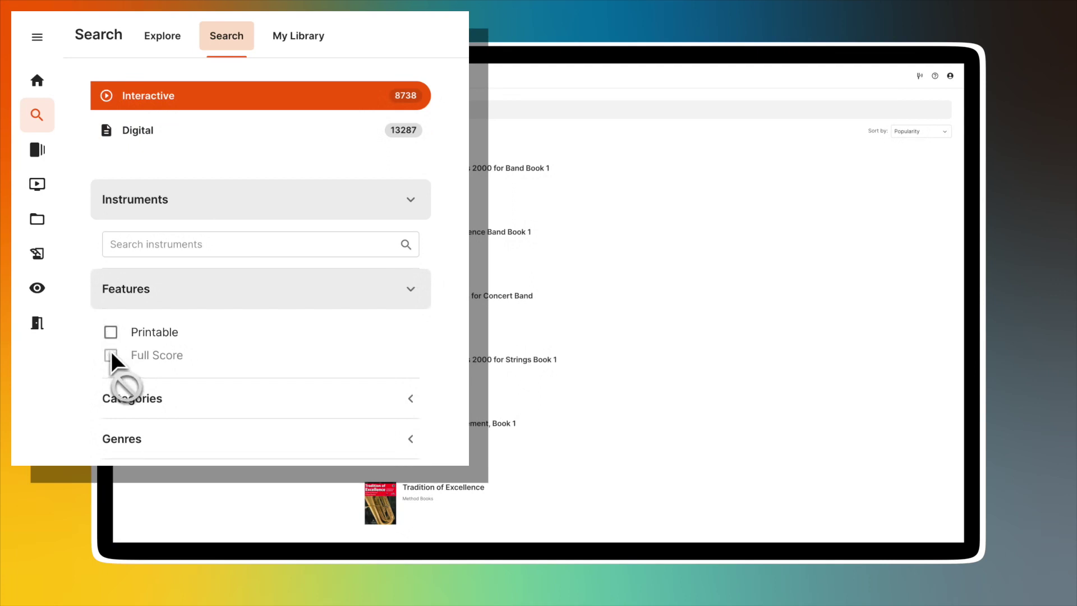
Switch to Digital, require Full Score, and filter to Band & Orchestra.
left_click(135, 129)
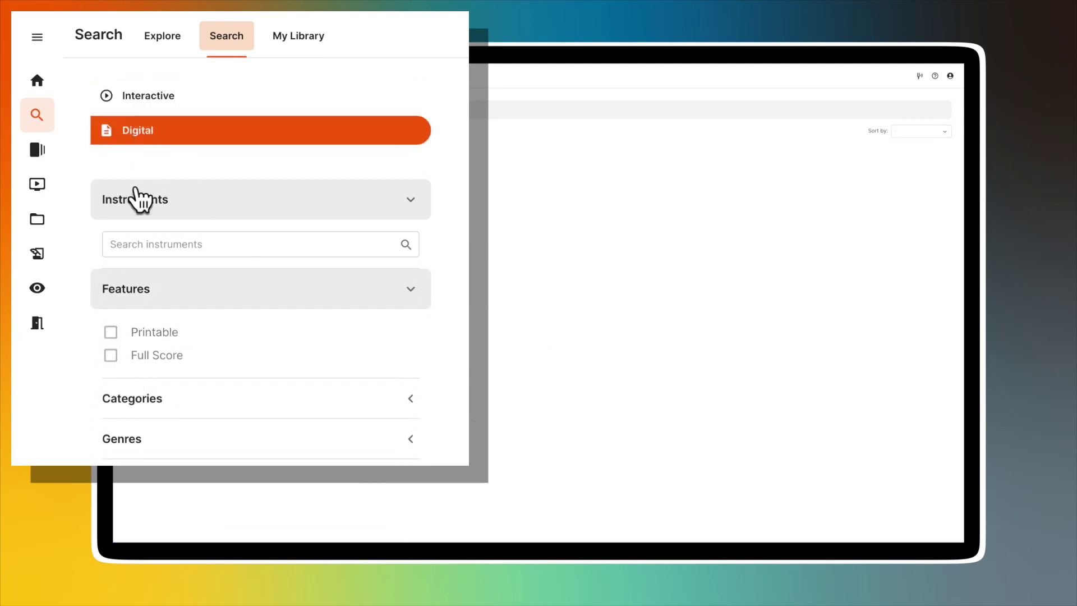
left_click(111, 355)
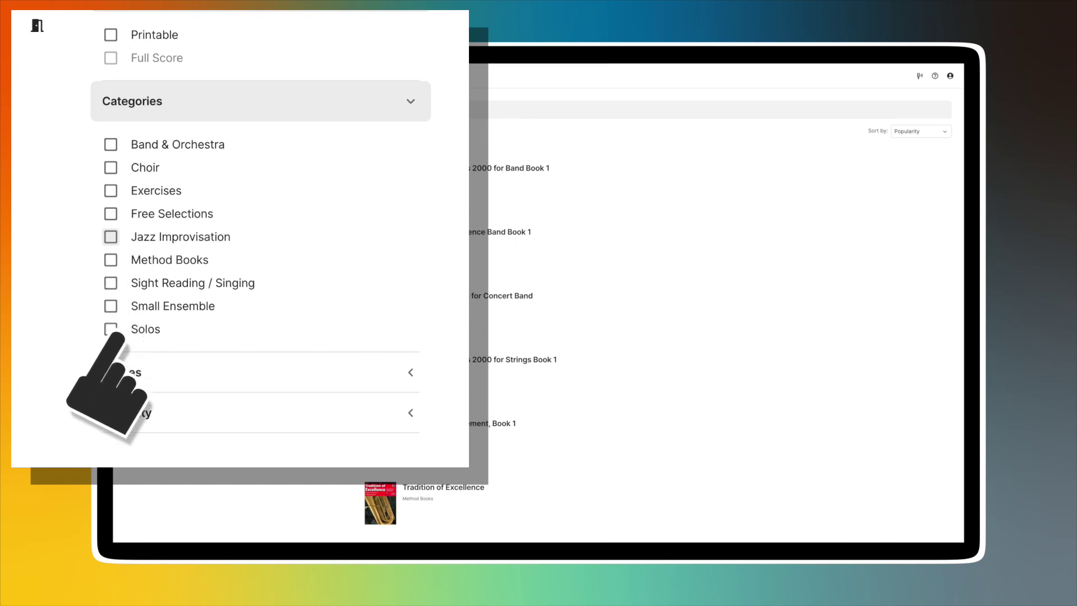
left_click(110, 144)
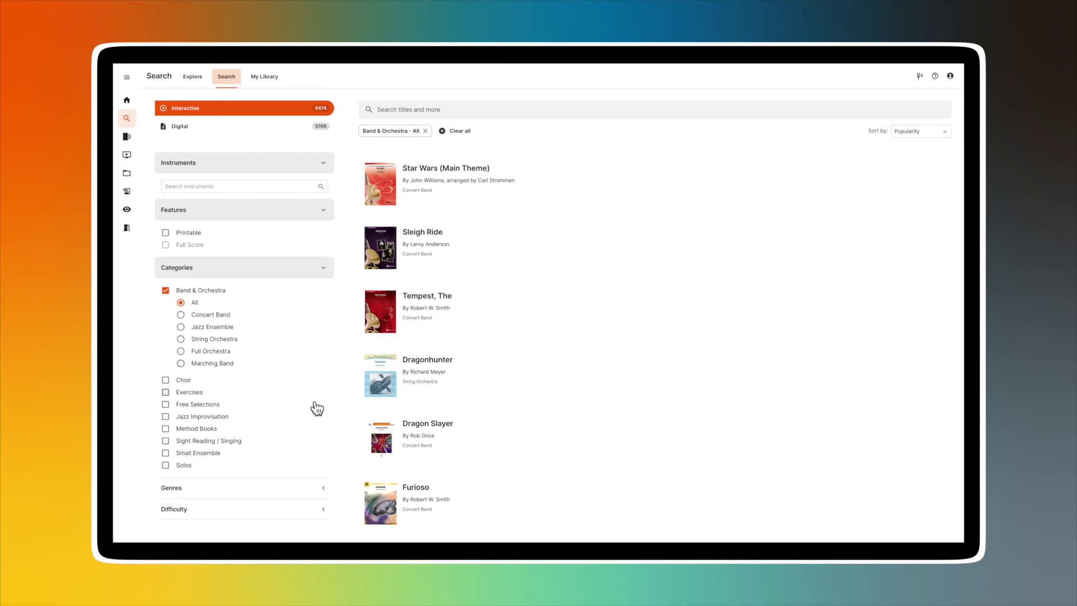
Expand the Genres filter to list Classical through Soundtracks and Musicals.
left_click(322, 488)
Collapse the genre filters and expand the difficulty level filters.
scroll(319, 438, "down", 3)
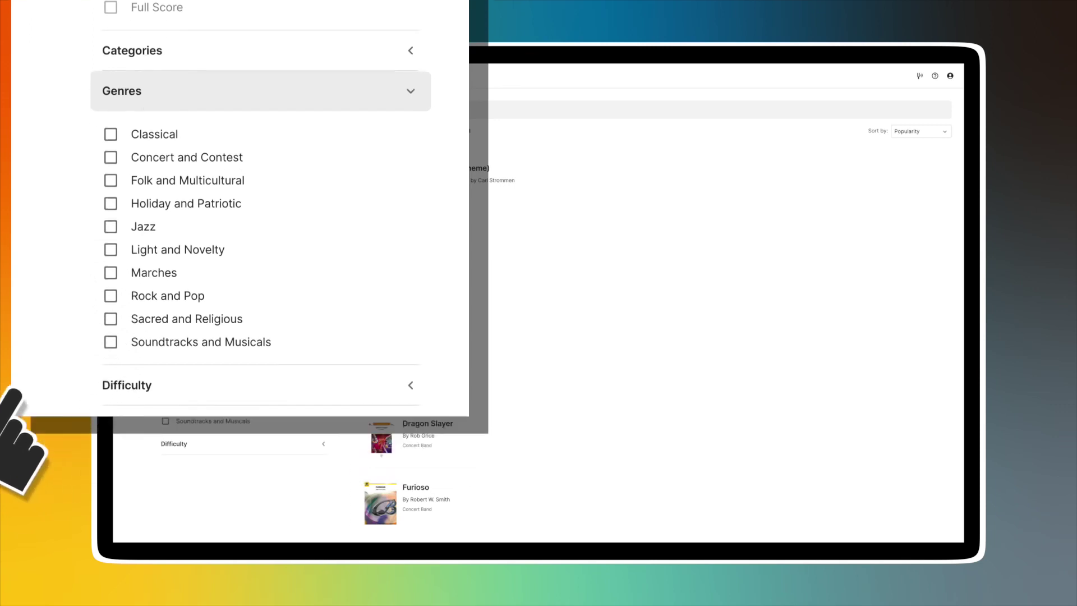
left_click(325, 292)
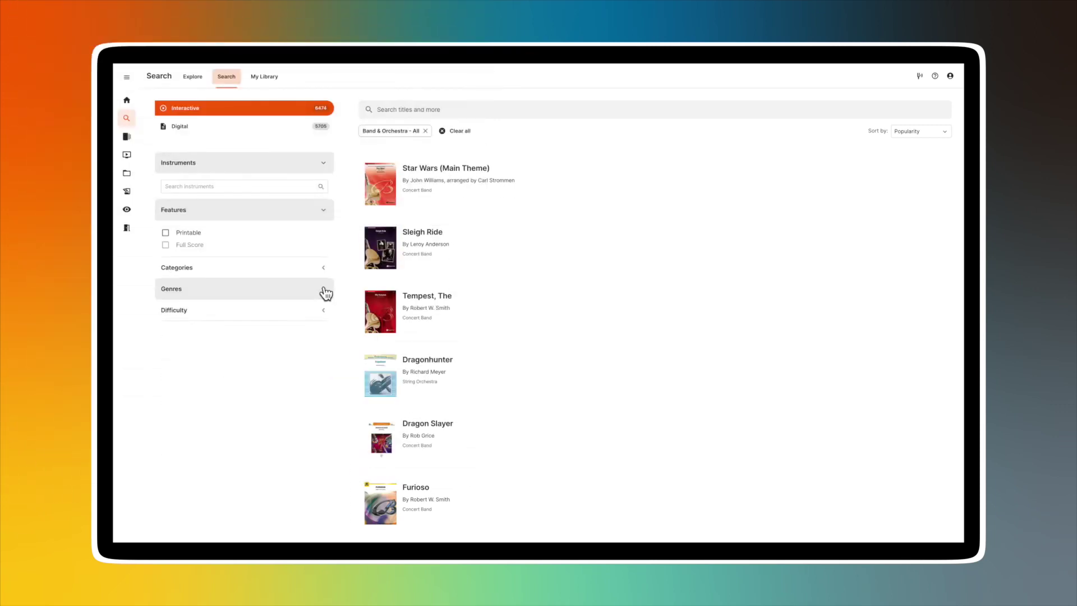
left_click(325, 313)
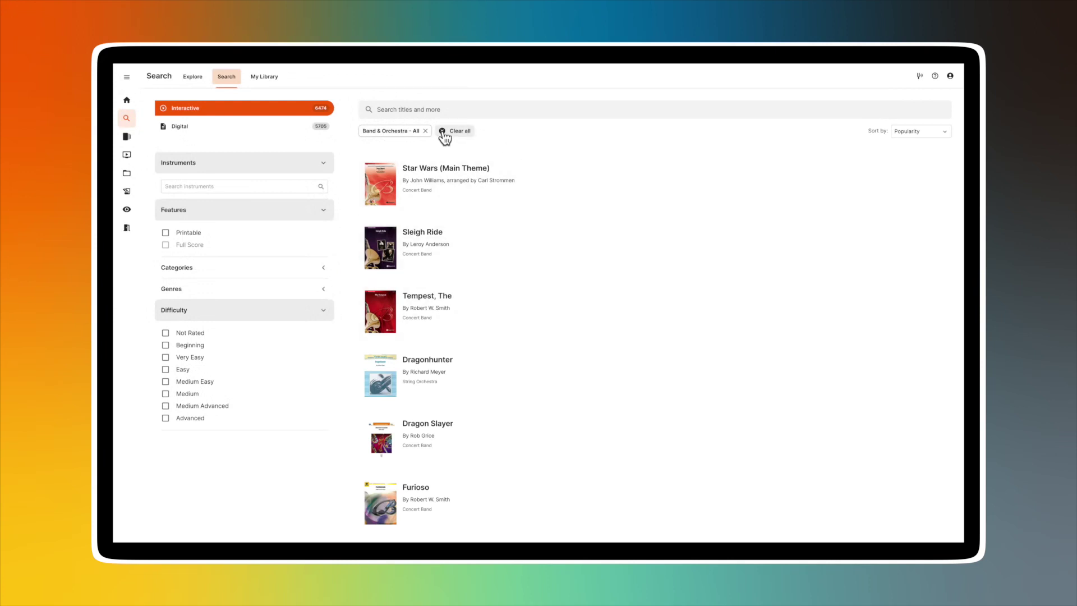
Clear all filters, keep only Folk and Multicultural, and open Arabian Dances.
left_click(444, 134)
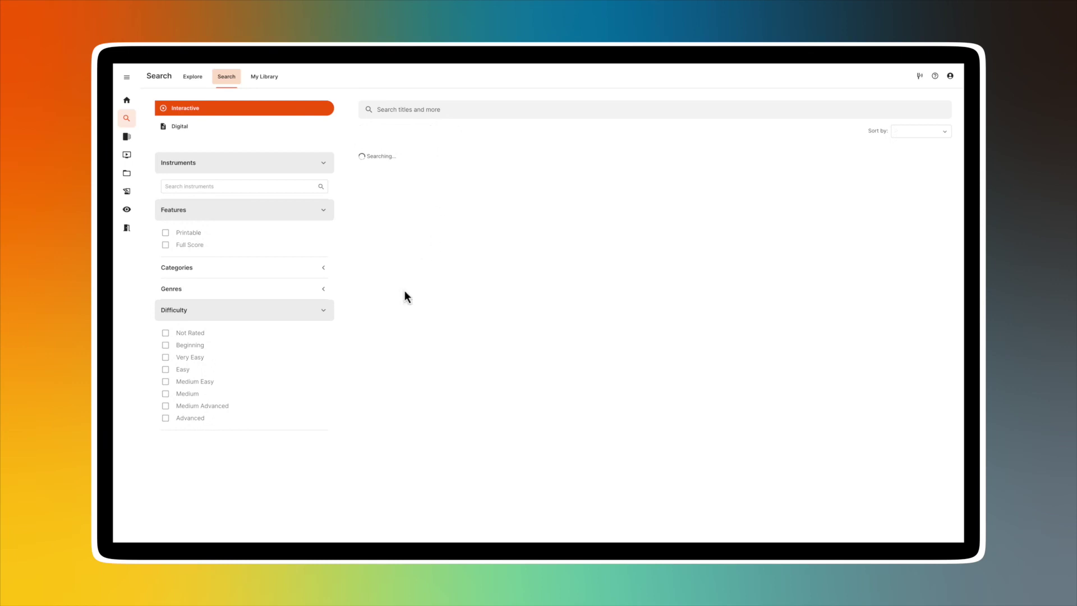
left_click(324, 290)
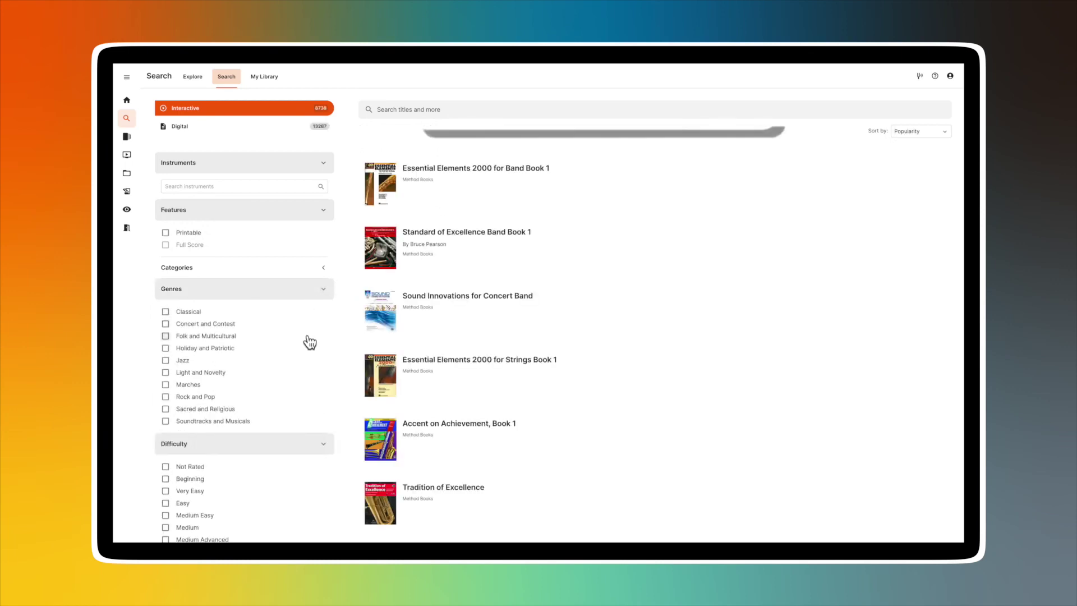
left_click(165, 337)
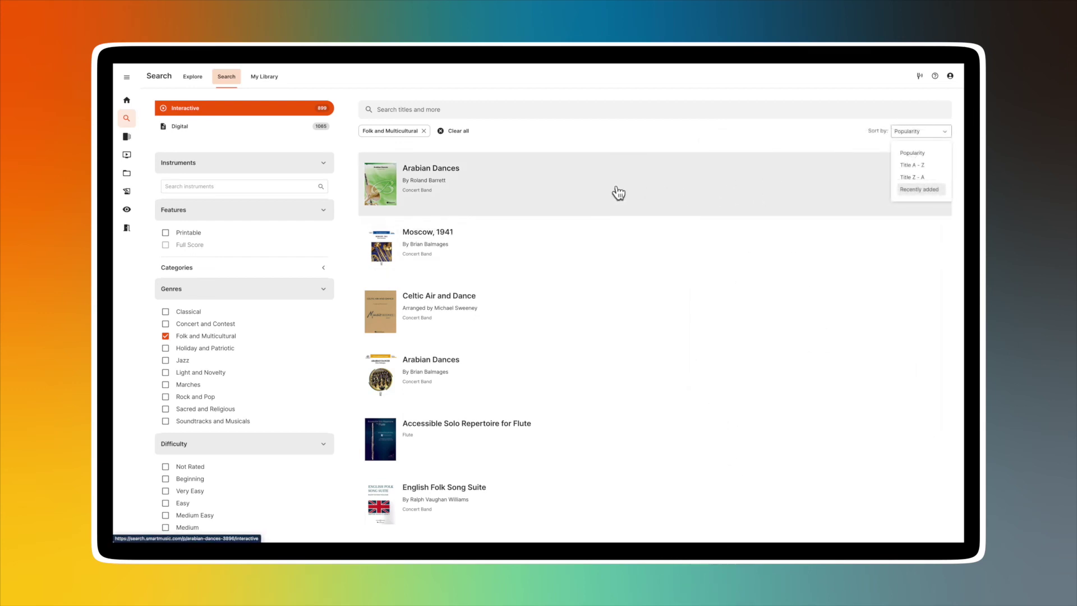
left_click(379, 183)
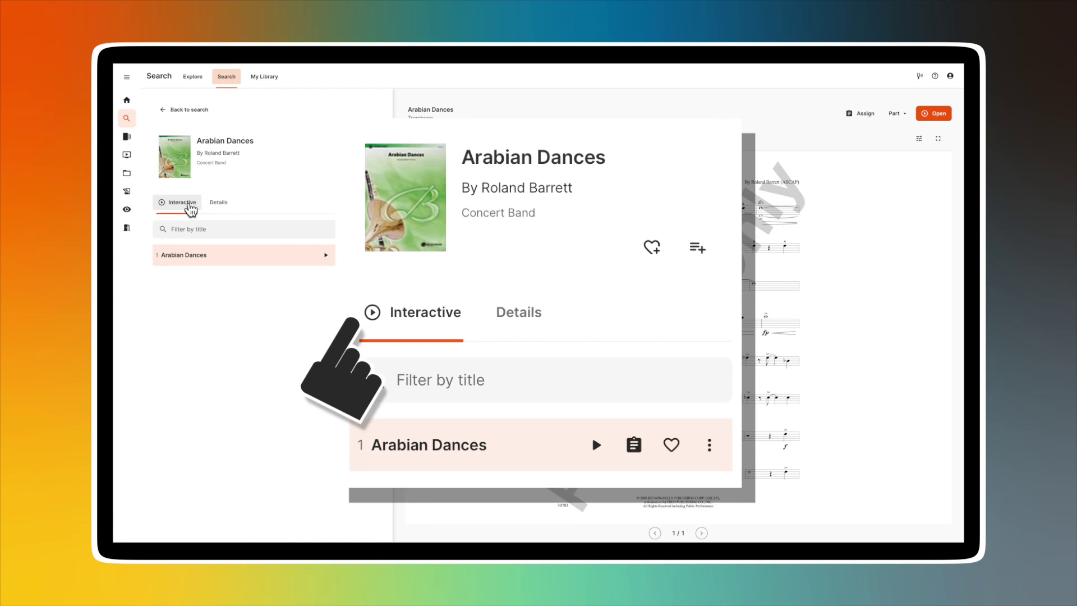
Show Arabian Dances' Details: Easy, Concert Band, instruments, published by Belwin.
left_click(218, 206)
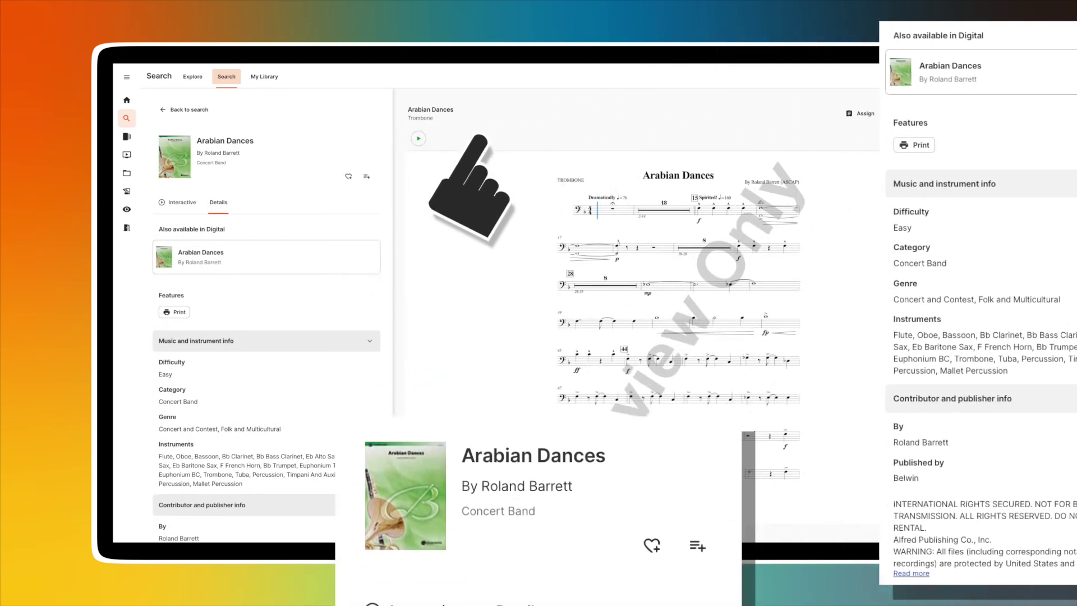
View the Digital version's parts, then exit the full-screen trombone preview.
left_click(165, 259)
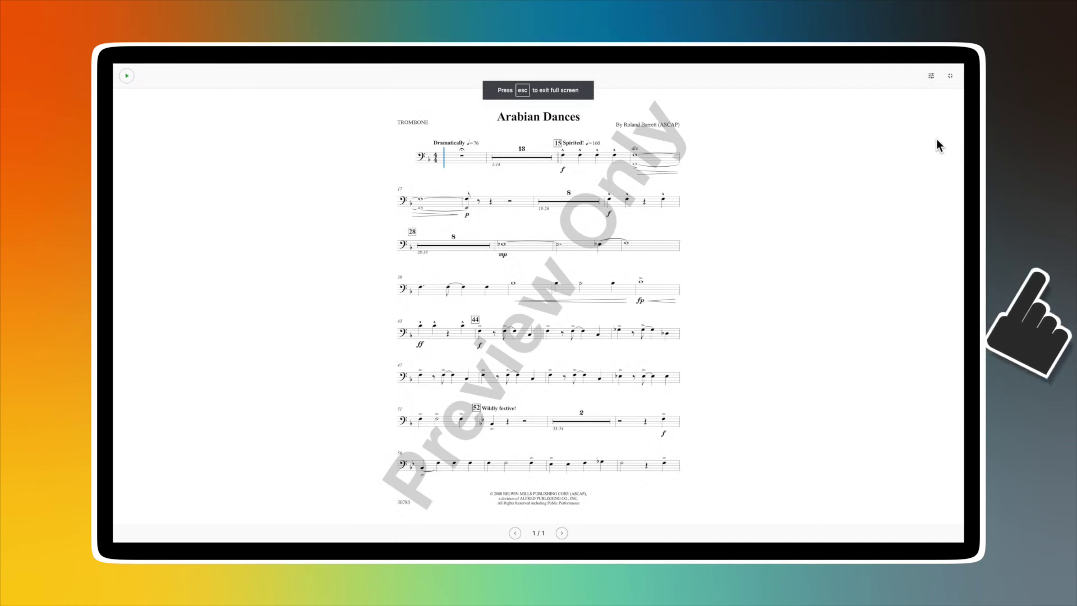
left_click(949, 79)
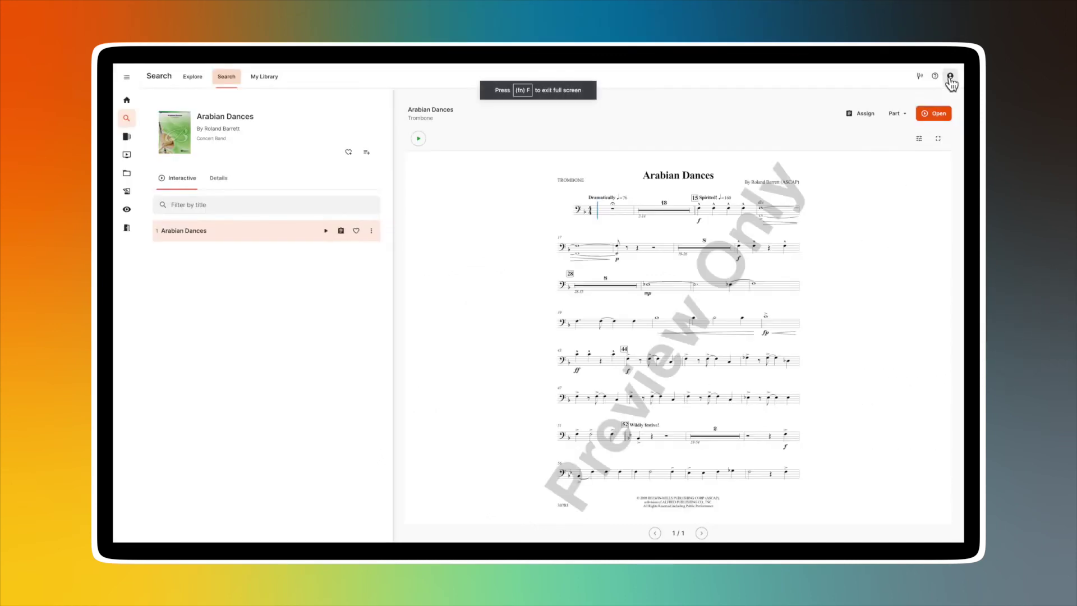
Open Arabian Dances for trombone in the practice app, then return to the Music Catalog.
left_click(931, 117)
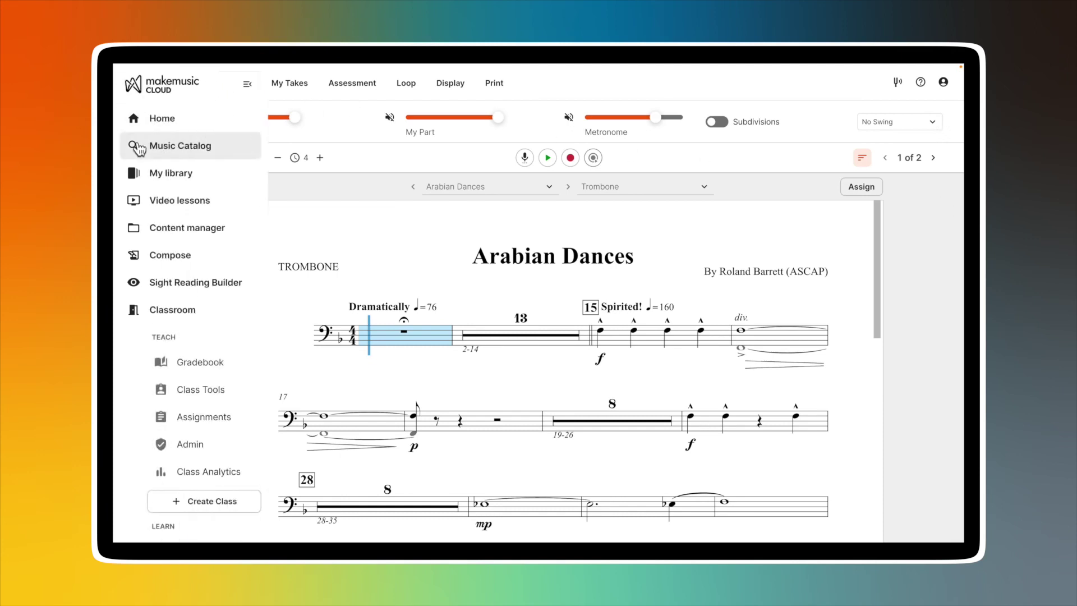
left_click(139, 147)
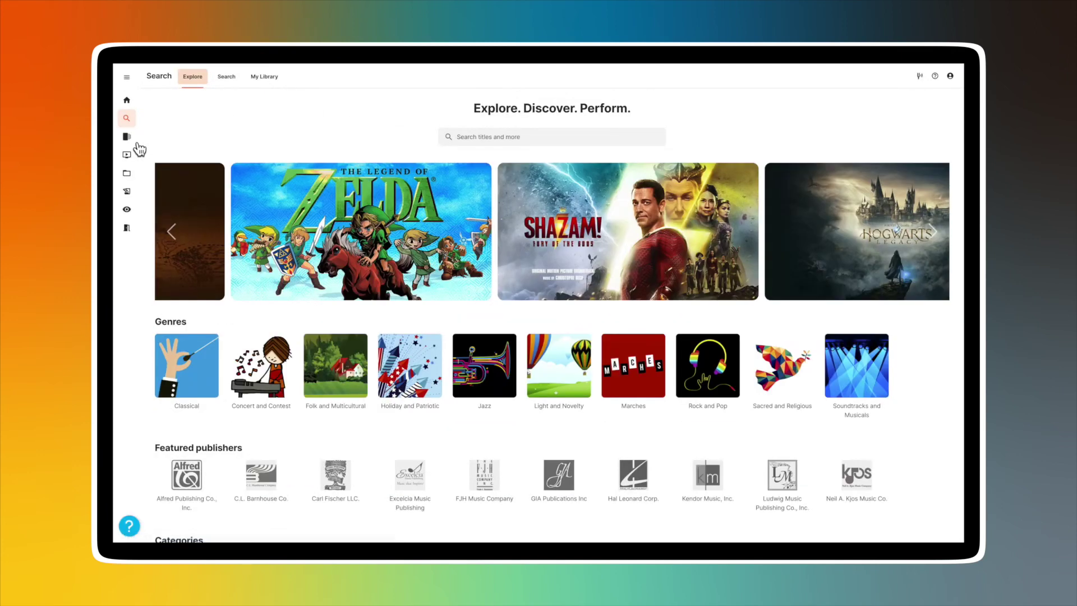
Open the Triads – Major – Quarter Notes exercise from Exercises > Arpeggios in the practice app.
scroll(491, 516, "down", 2)
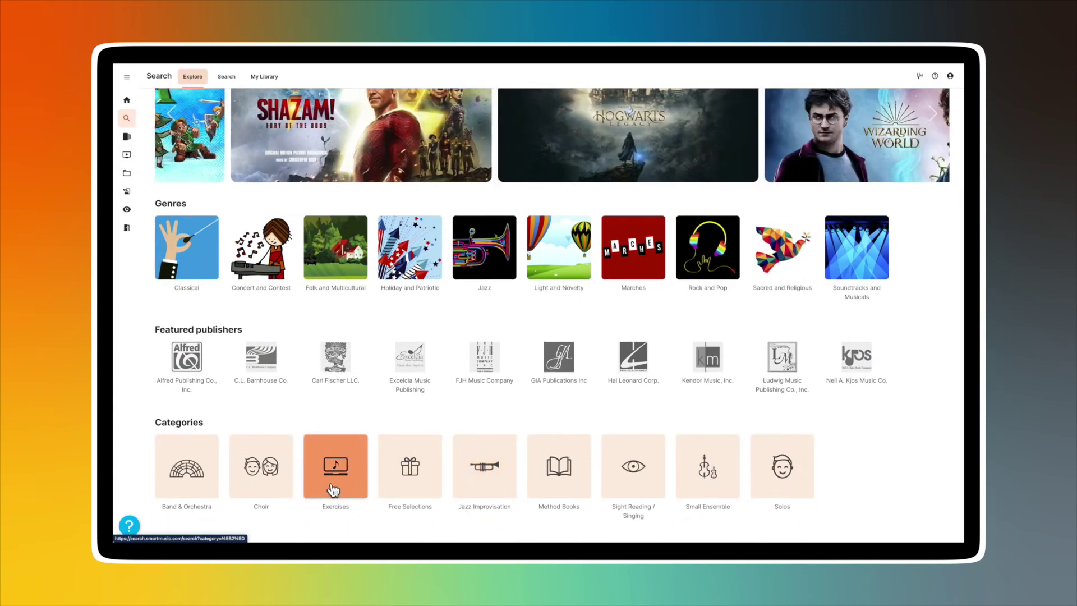
left_click(333, 491)
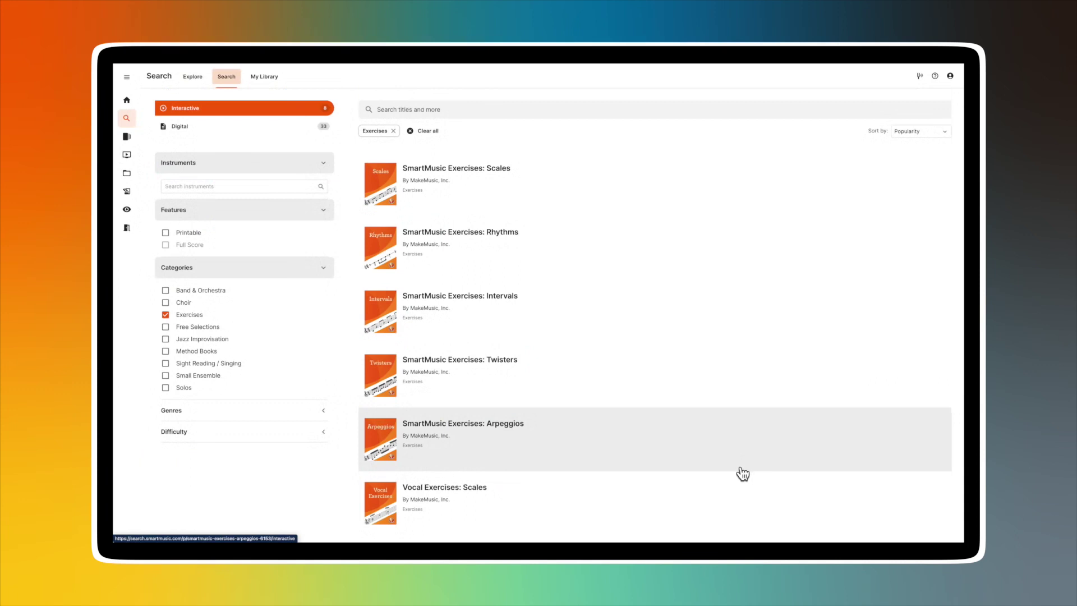
left_click(494, 427)
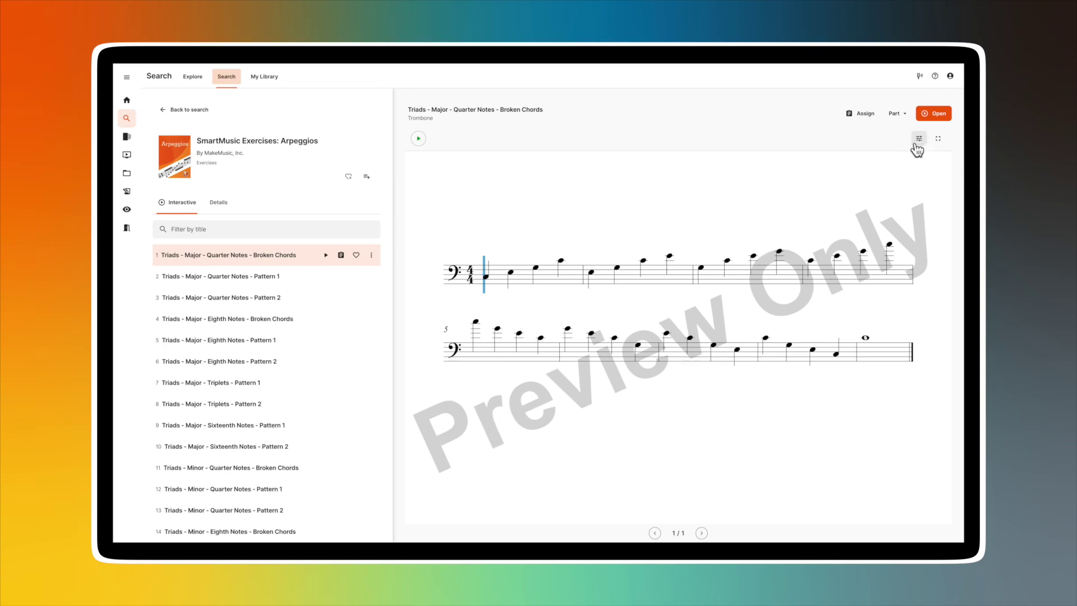
left_click(932, 114)
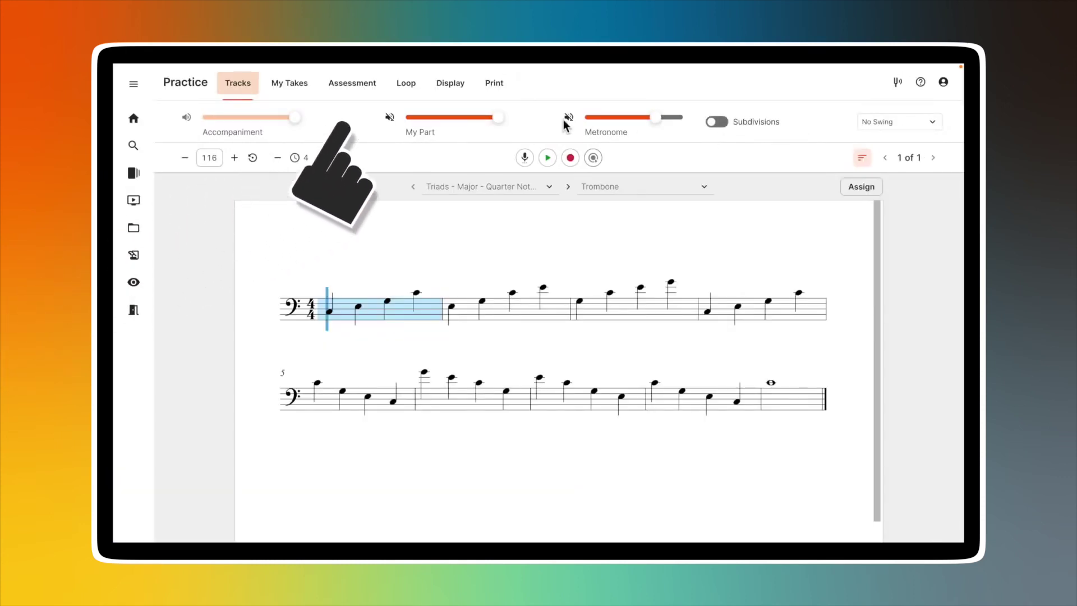
Transpose the exercise to the key 5b: Db maj / Bb min.
left_click(453, 84)
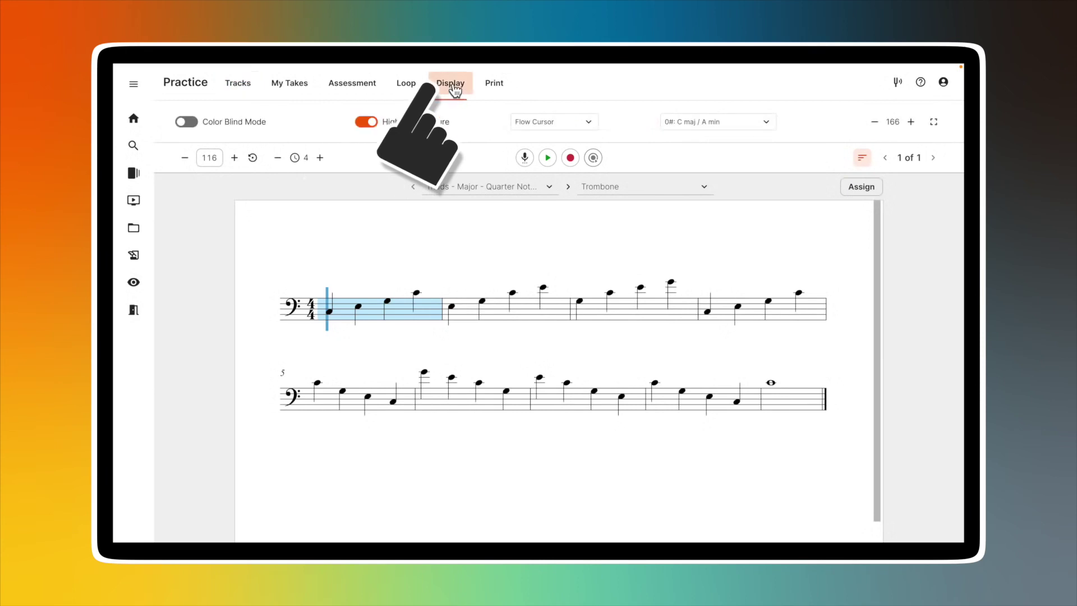
left_click(766, 122)
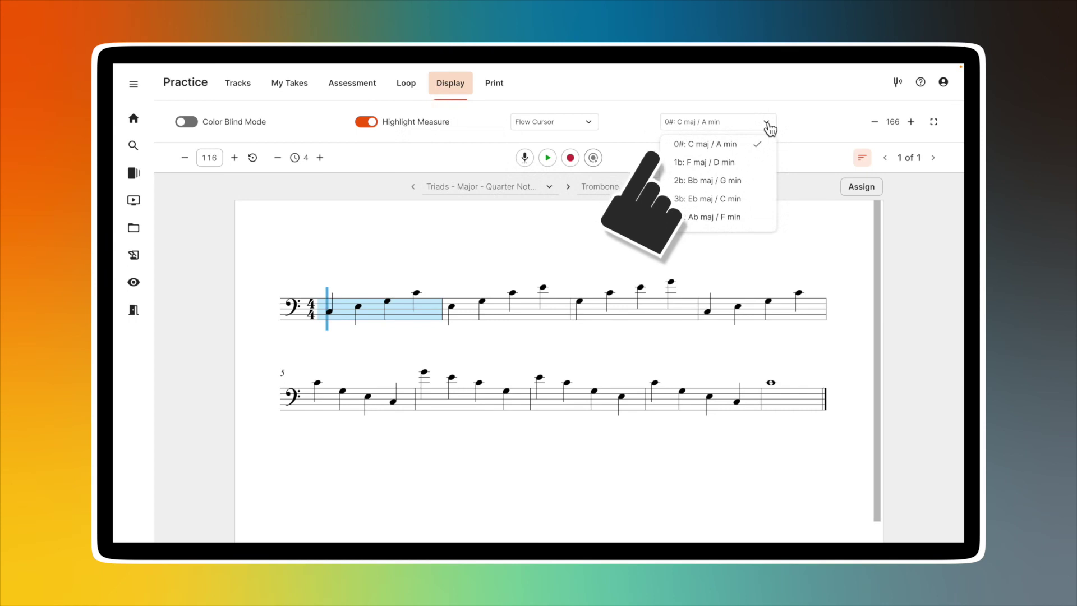
scroll(762, 178, "down", 2)
left_click(740, 177)
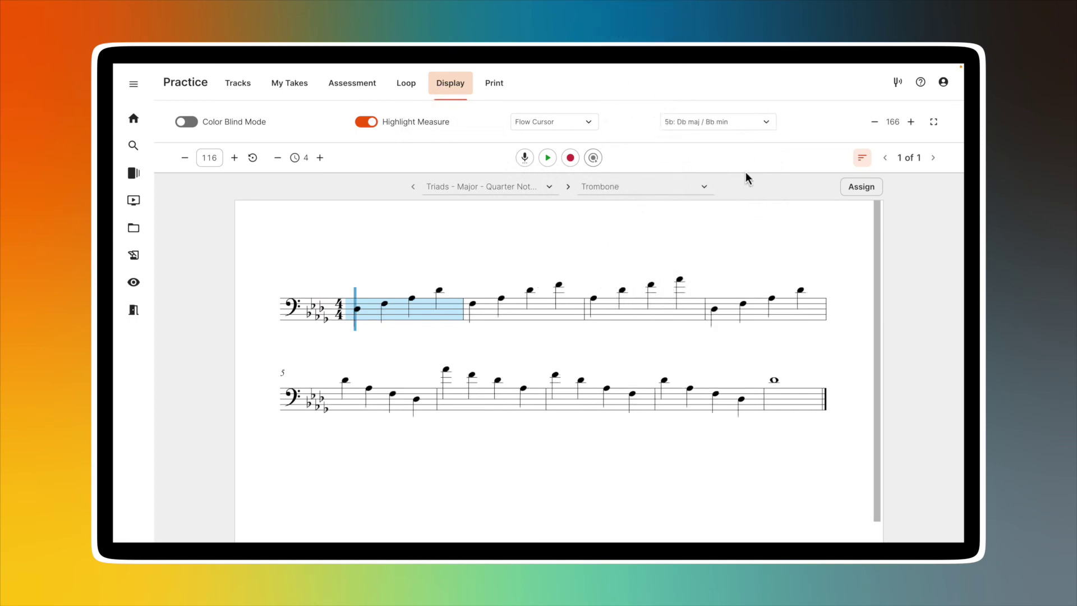
left_click(135, 86)
Search the Music Catalog for 'State S' to find state scales titles.
left_click(179, 147)
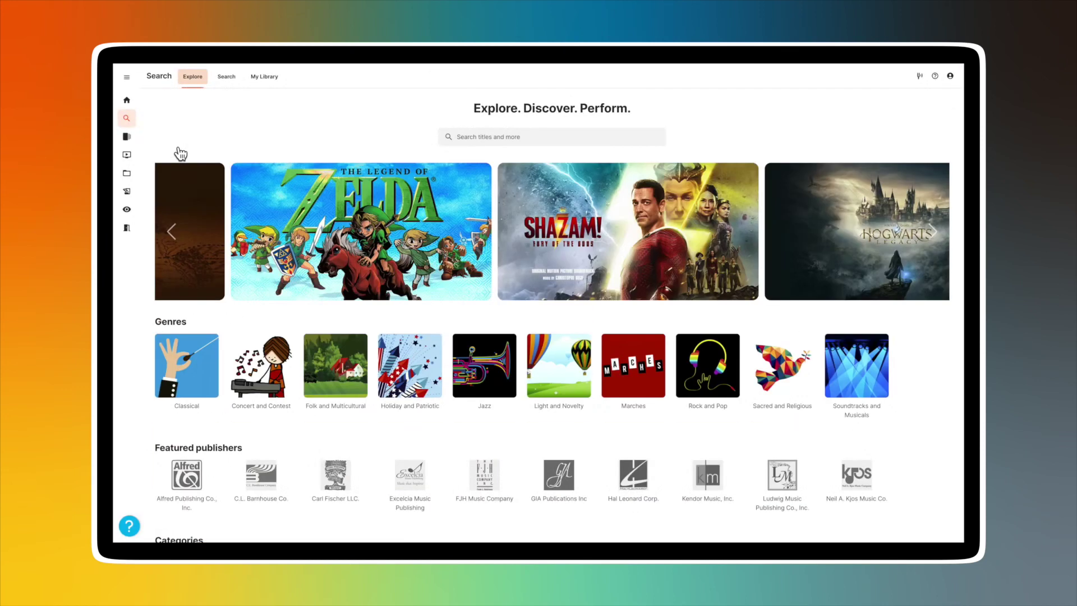
left_click(227, 76)
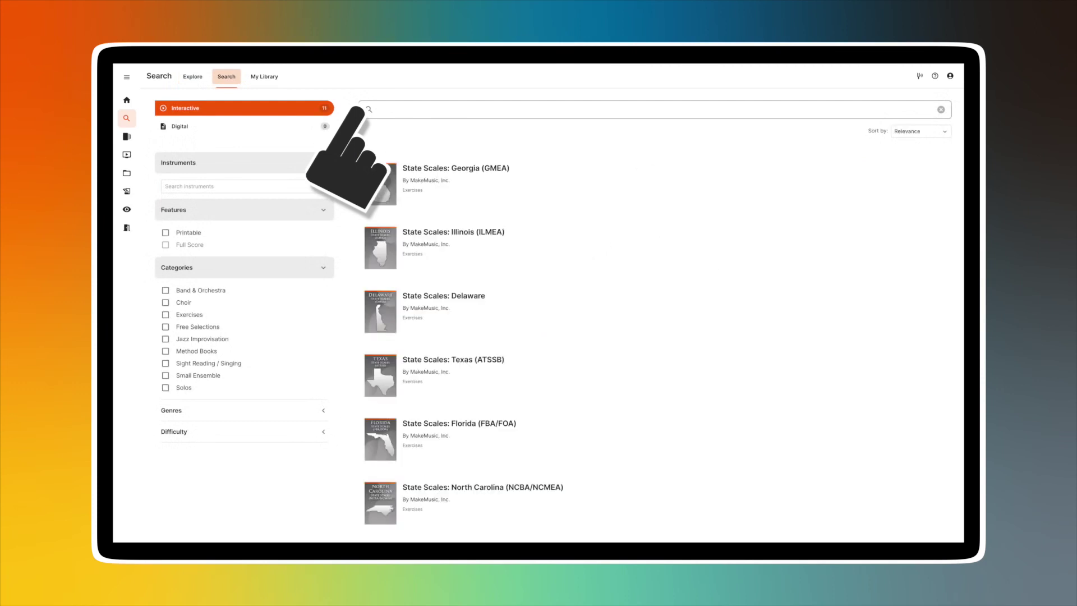
left_click(370, 109)
type("State S")
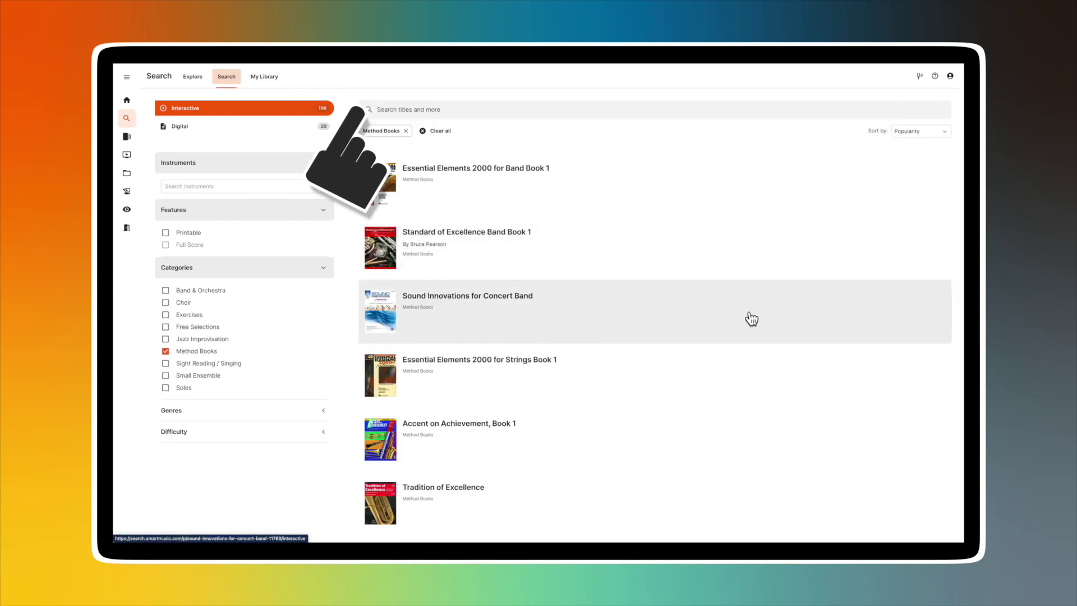
Preview Sound Innovations for Concert Band, then scroll down the Home dashboard.
left_click(383, 318)
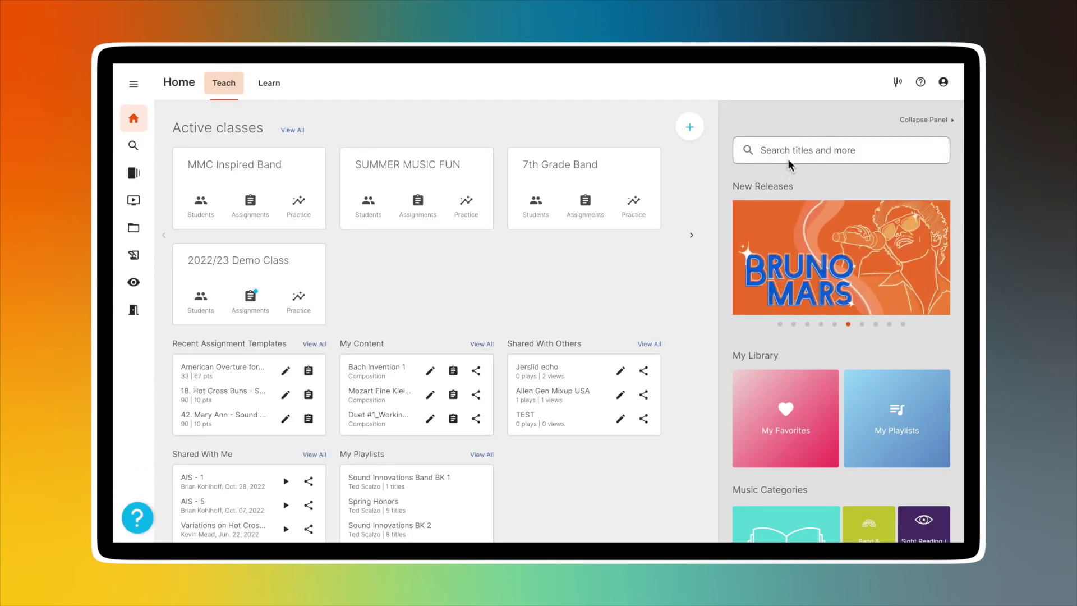
scroll(859, 322, "down", 5)
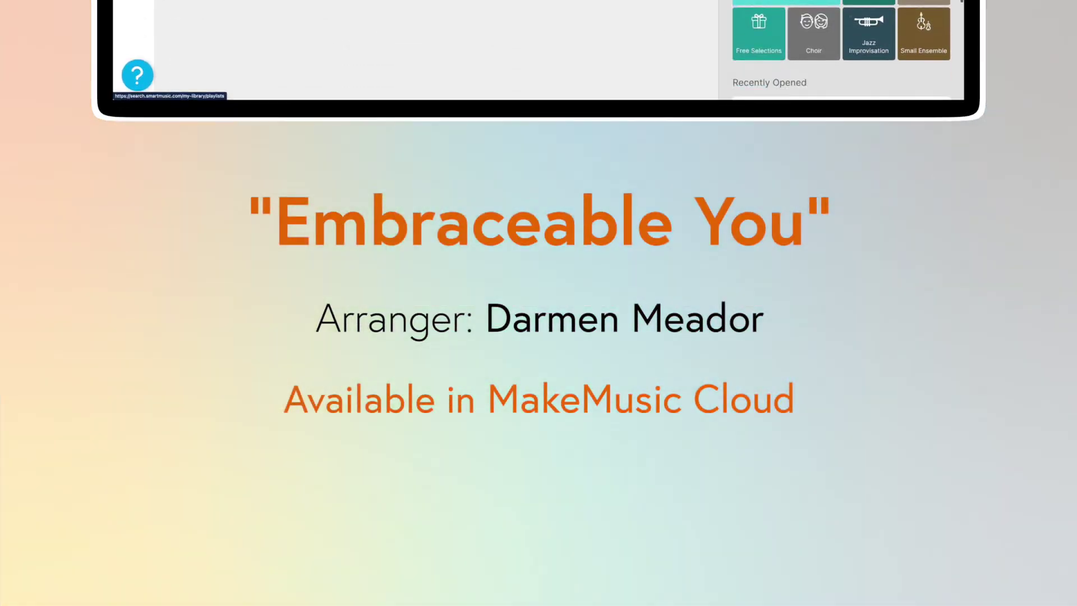